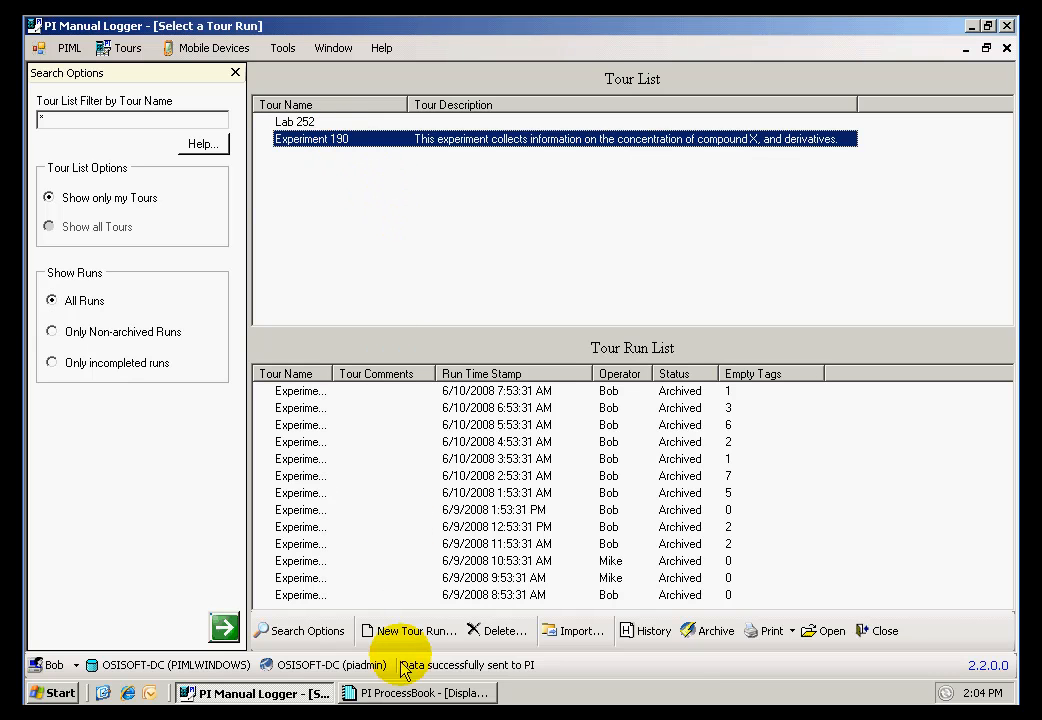
Step: Create a new tour run for Experiment 190 with the time stamp 6/10/2008 8:53:31 AM
left_click(405, 631)
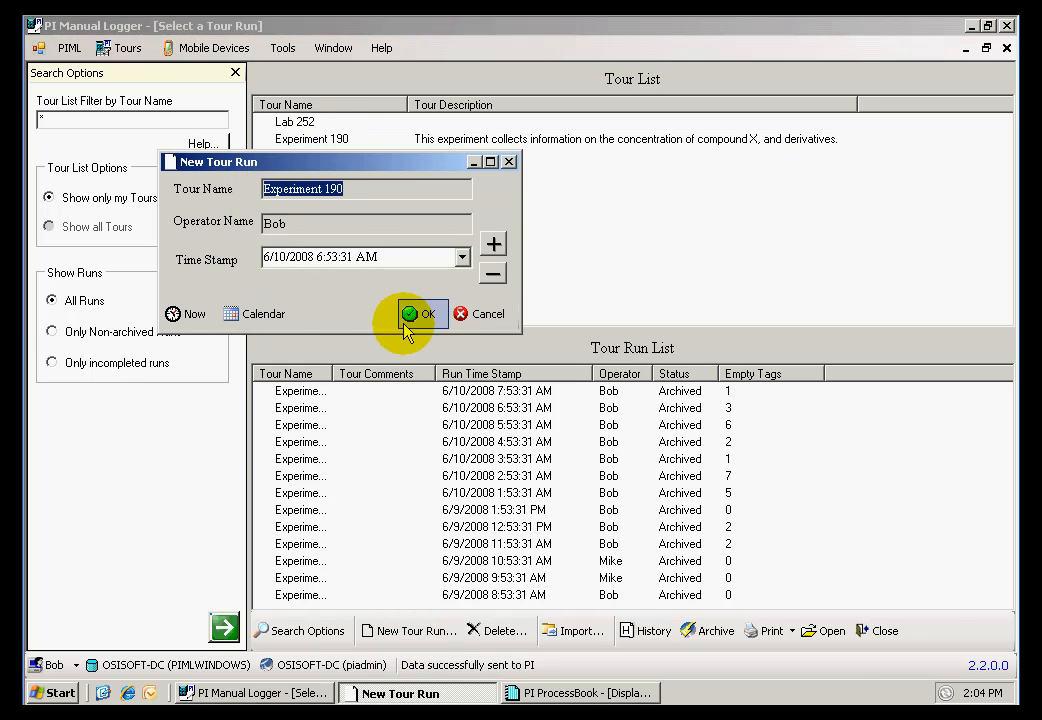
left_click(493, 244)
left_click(493, 244)
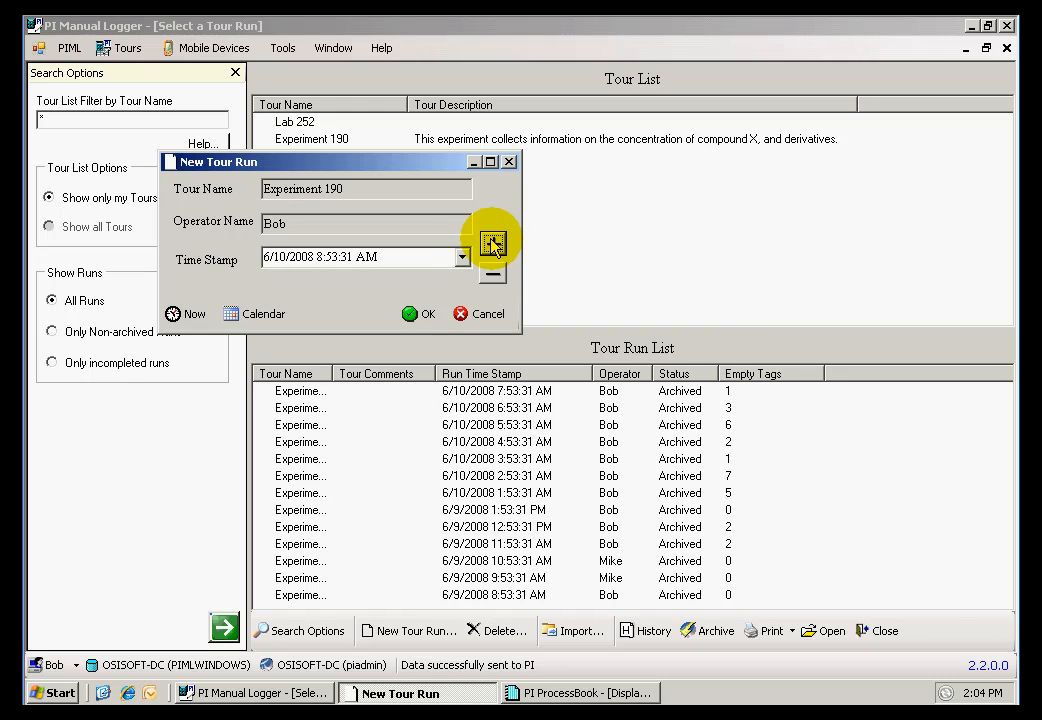
left_click(420, 316)
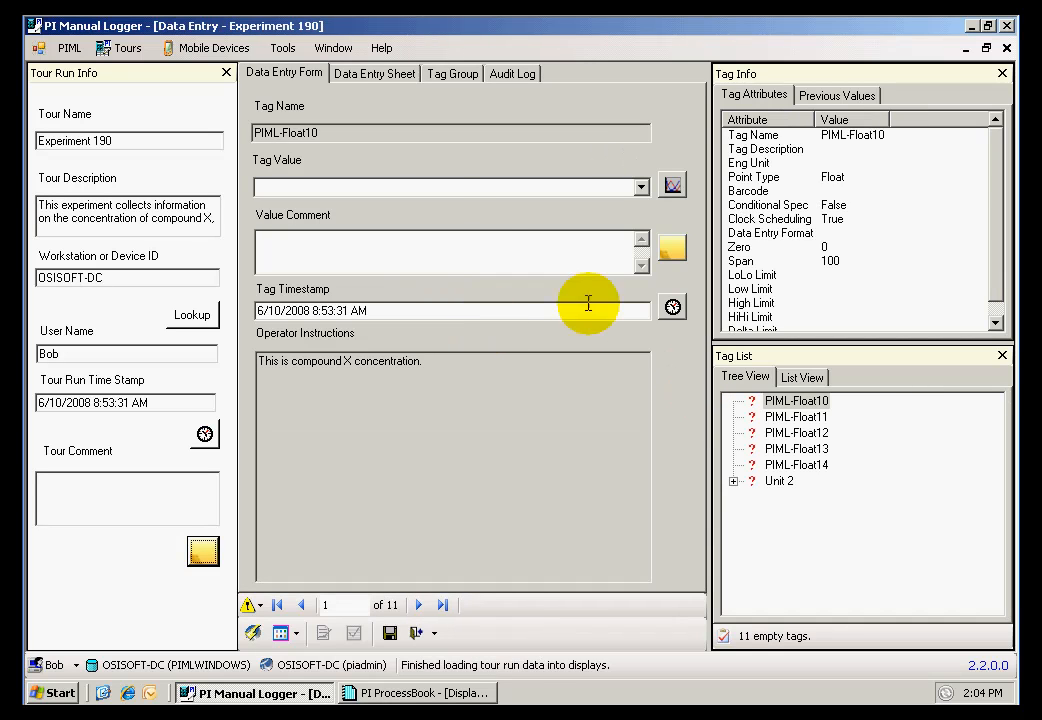
Step: Enter the value 96 for tag PIML-Float10 with the value comment "High value"
left_click(356, 185)
type("96")
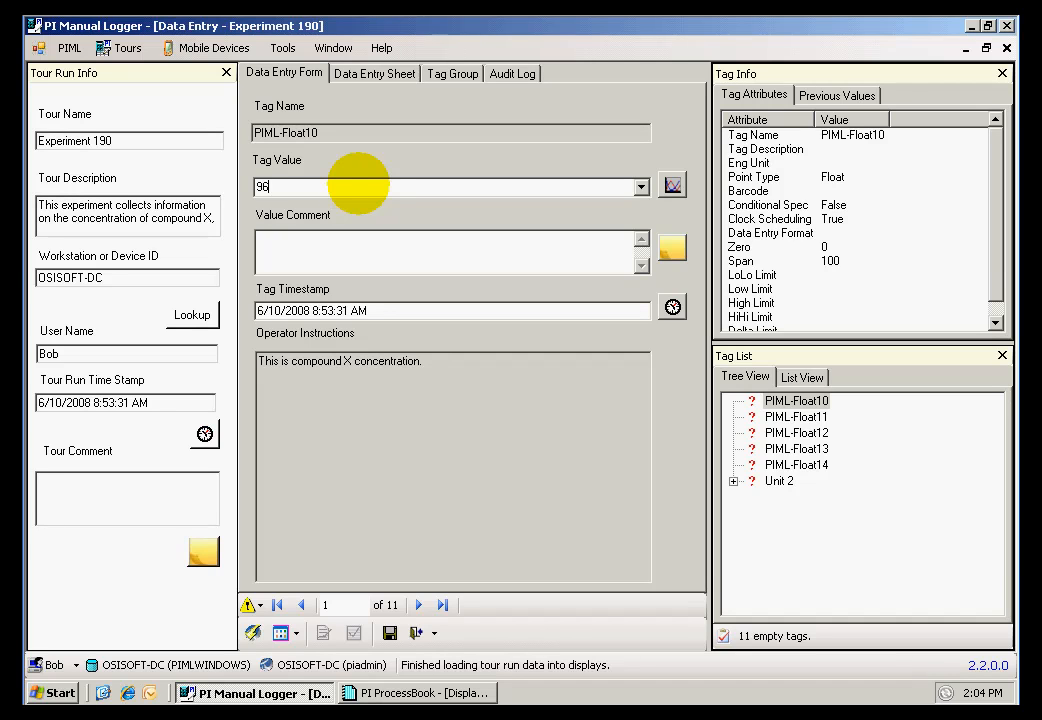
left_click(353, 238)
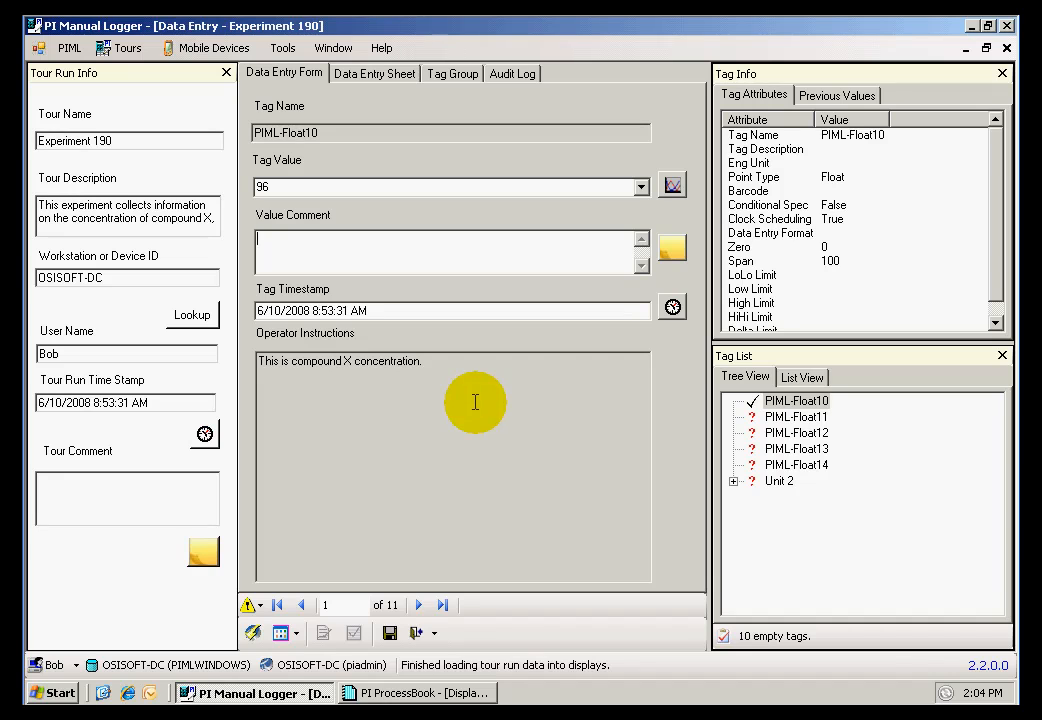
type("High value")
Step: Enter the value 50.00 for tag PIML-Float11 with the value comment "Highest value of tour"
left_click(421, 608)
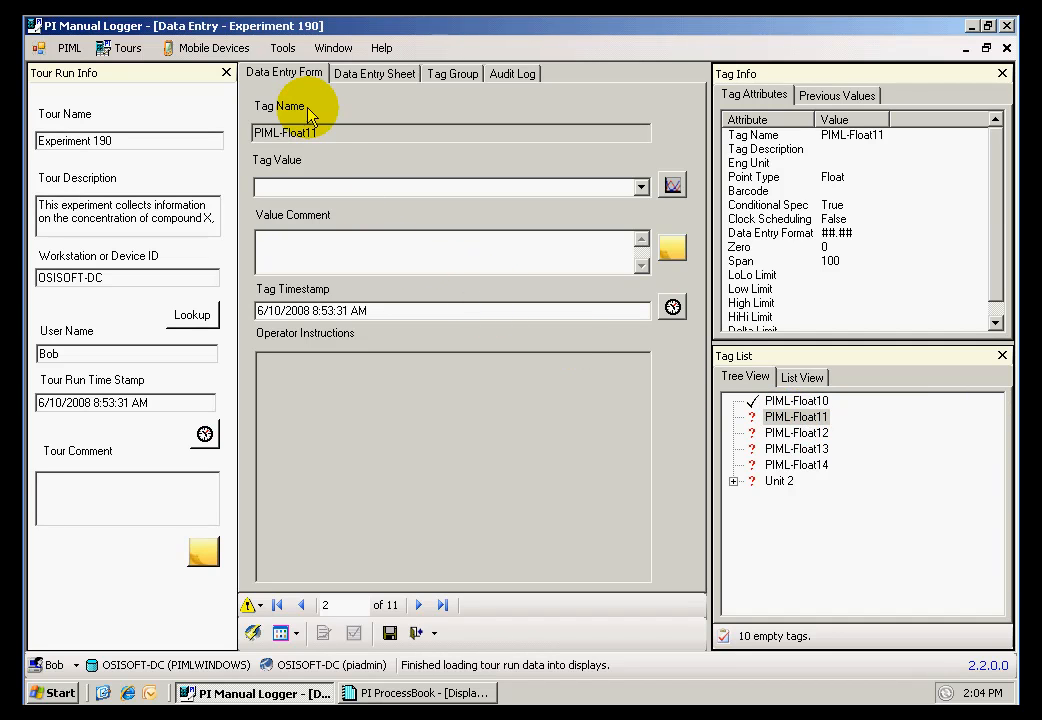
left_click(301, 605)
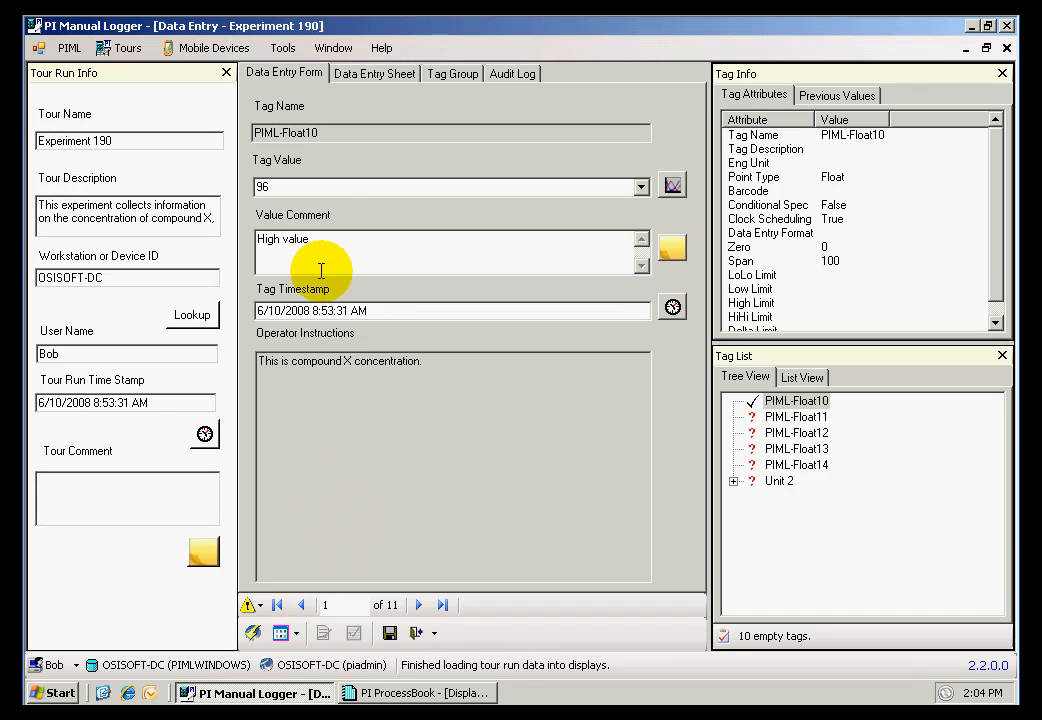
left_click(418, 606)
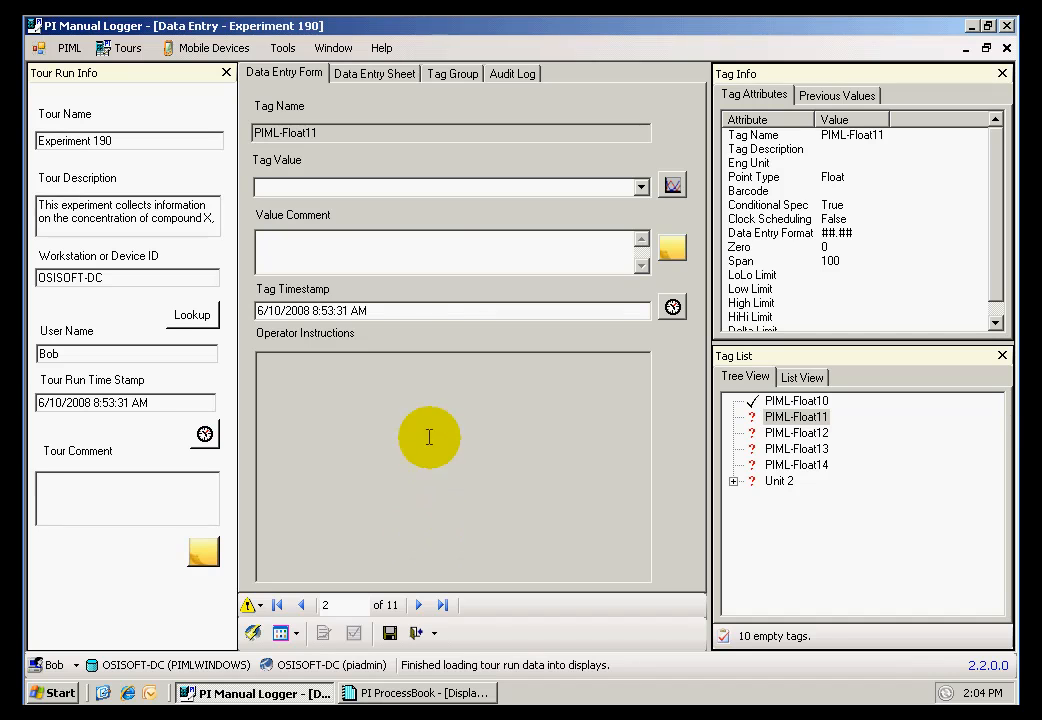
left_click(309, 186)
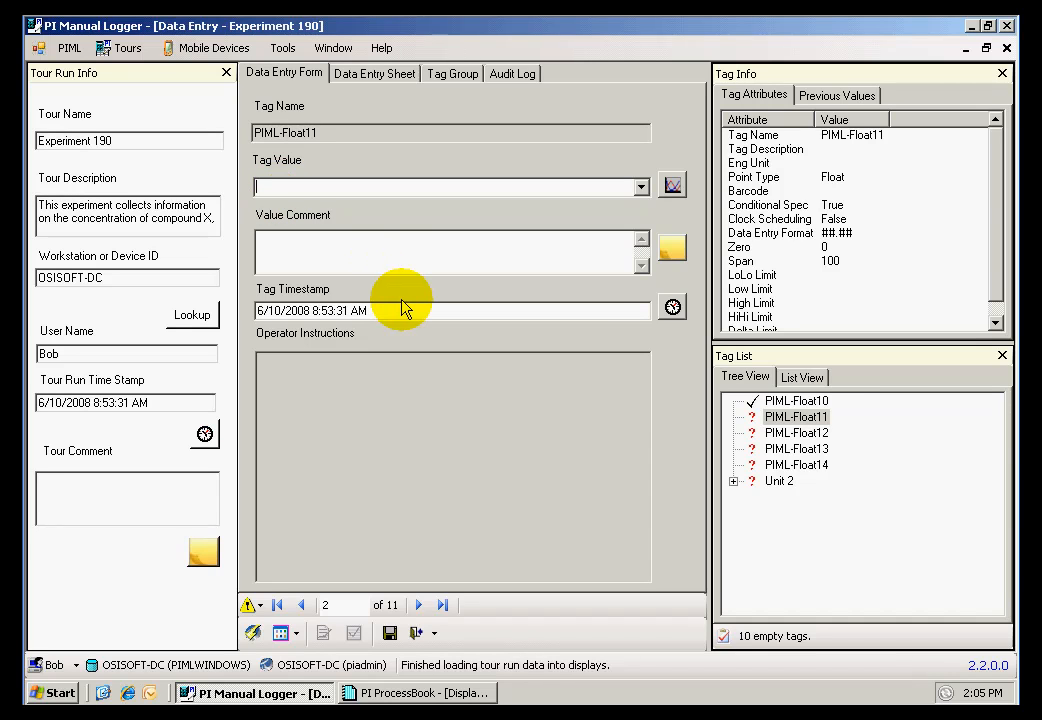
type("5000")
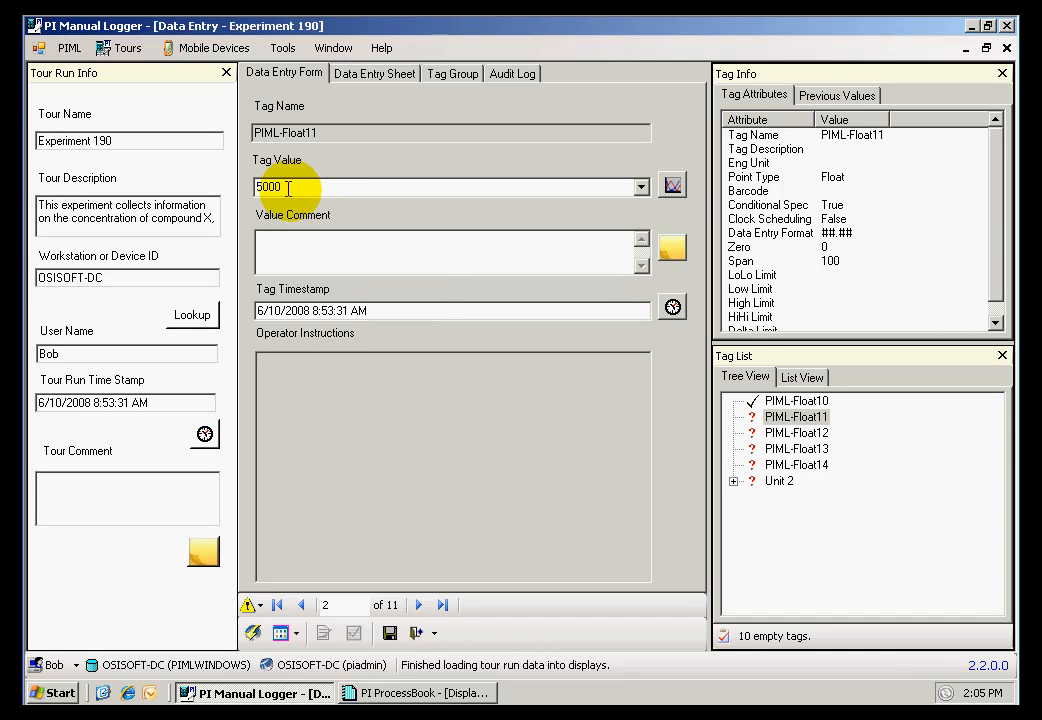
left_click(314, 244)
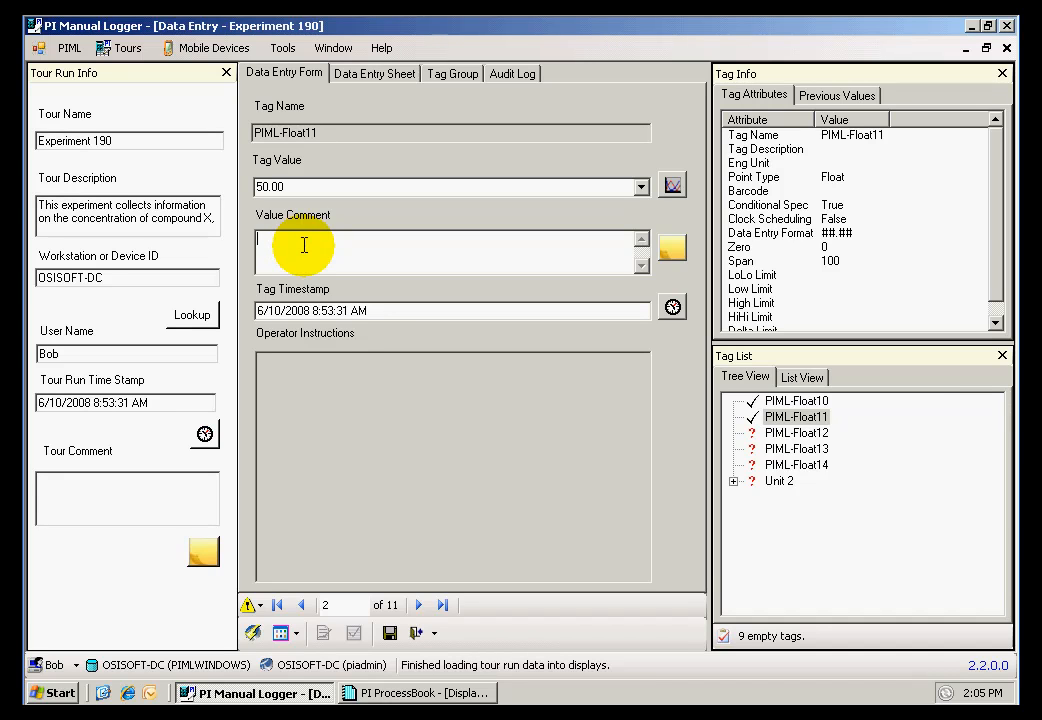
type("Highest value of tour")
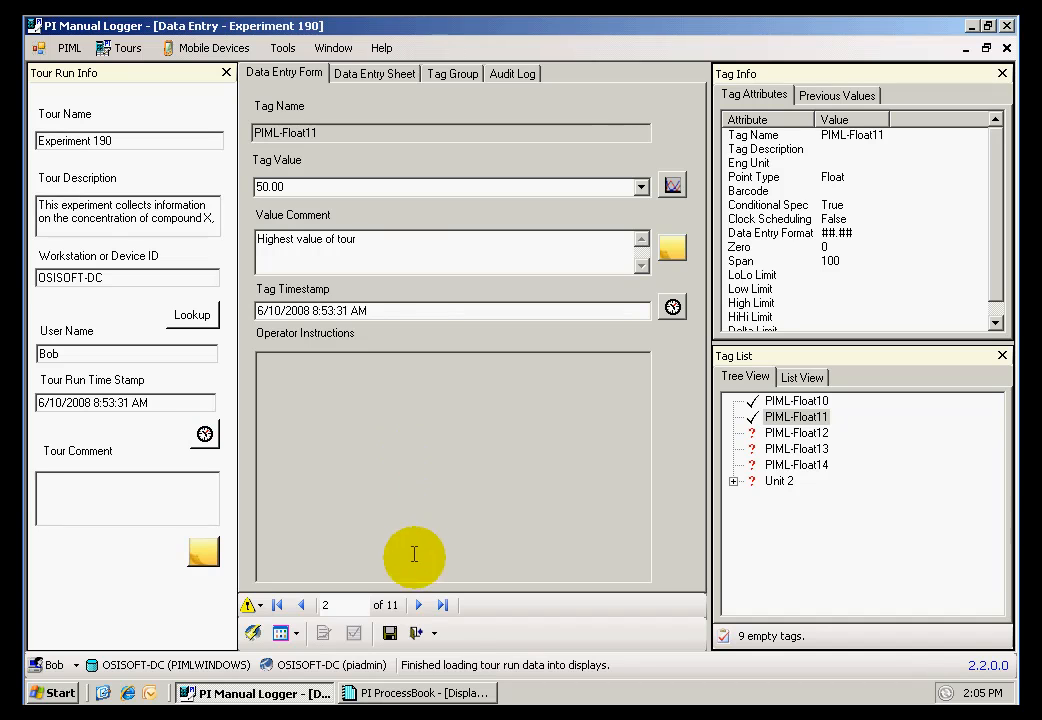
Step: Expand the Unit 2 tag group and enter the value 50 for tags PIML-Float12, PIML-Float13 and PIML-Float14
left_click(420, 606)
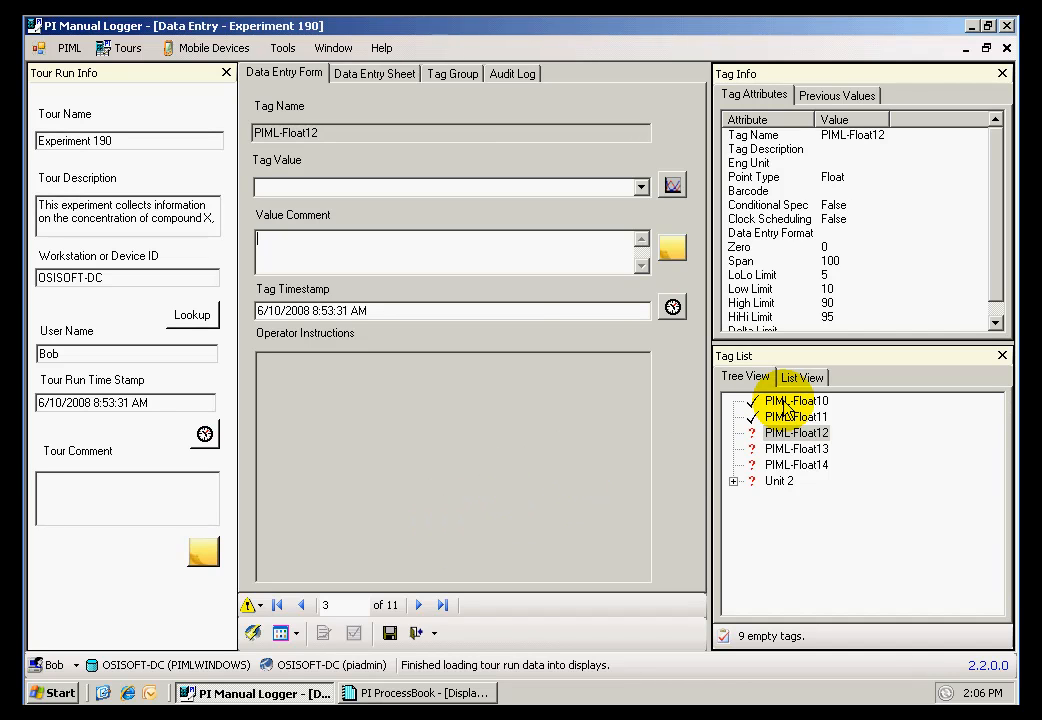
left_click(734, 482)
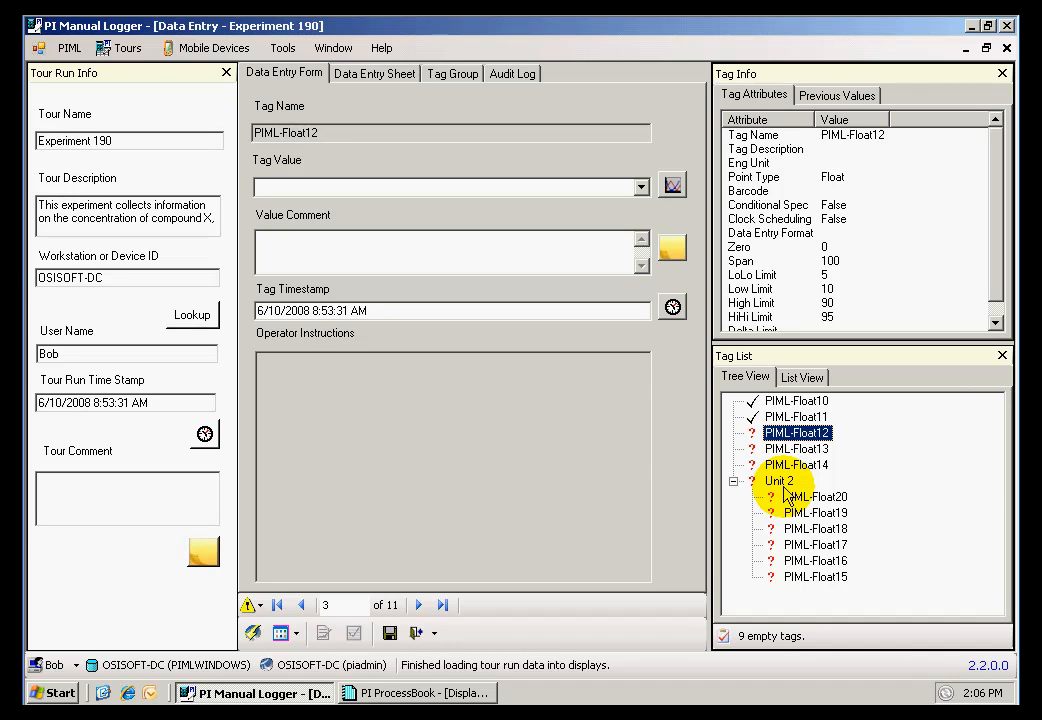
left_click(304, 184)
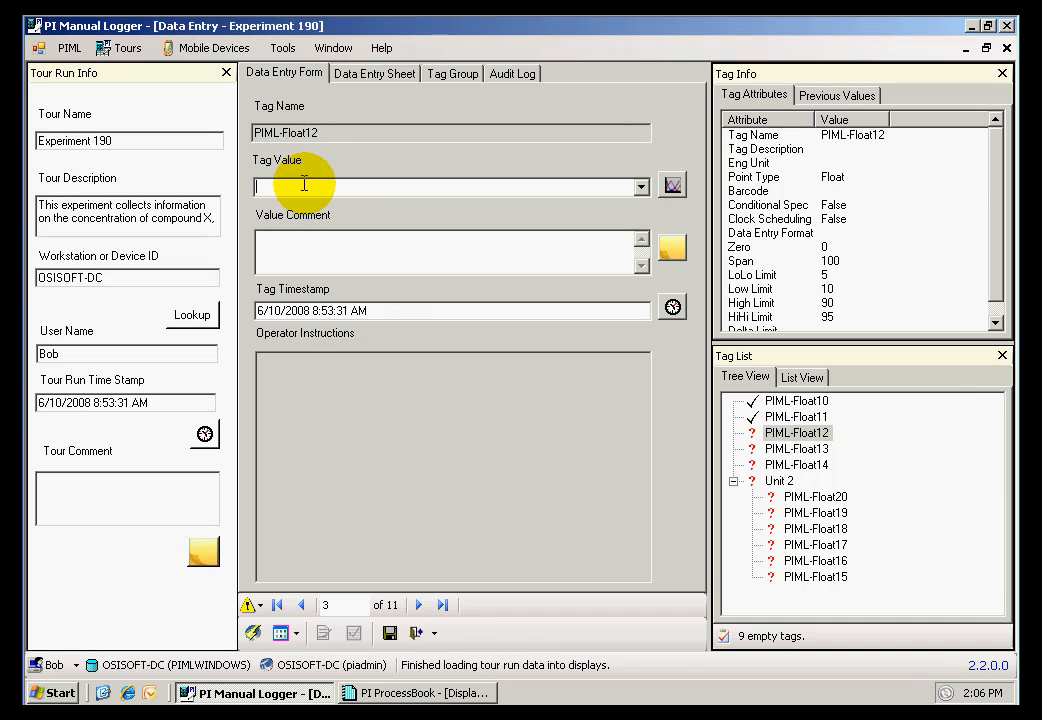
type("50")
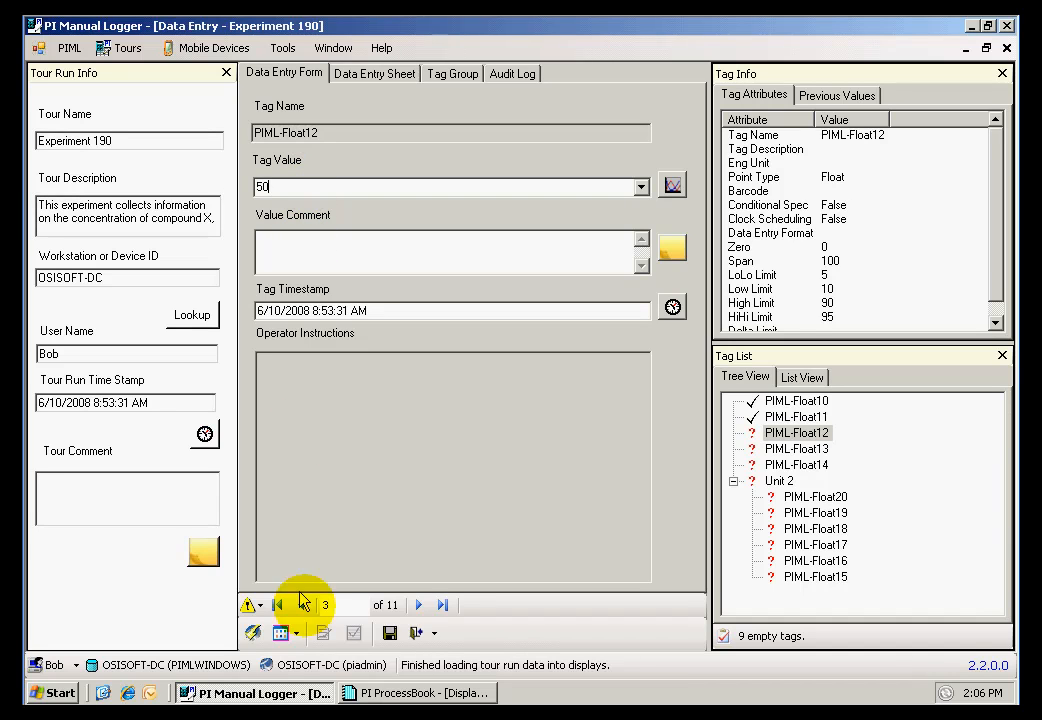
left_click(418, 605)
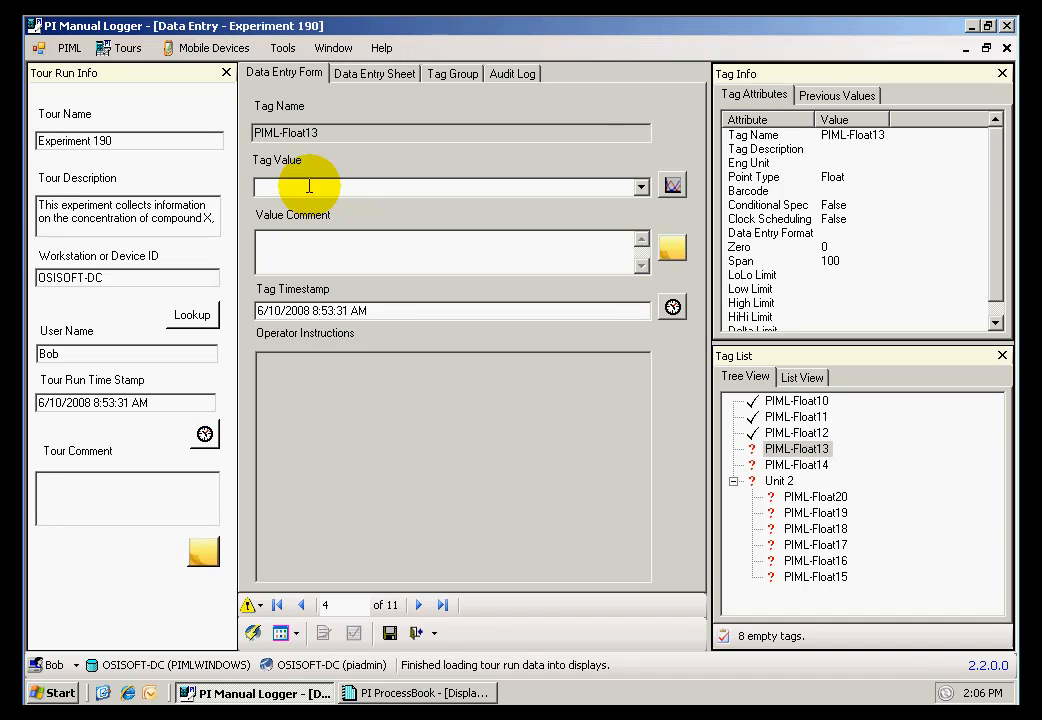
type("50")
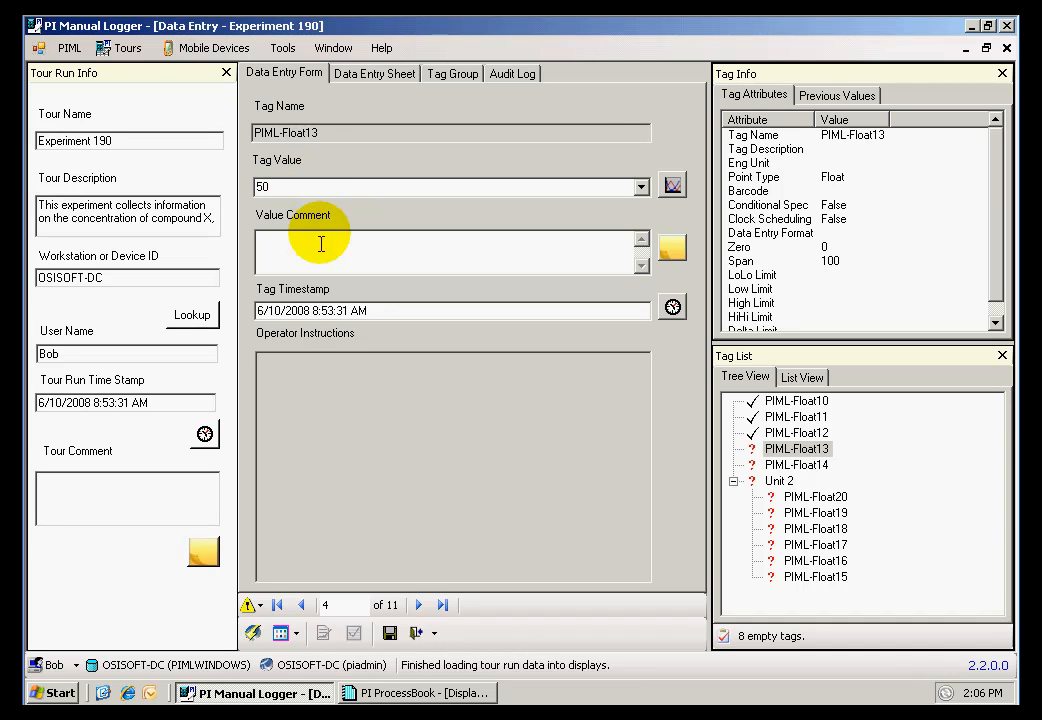
left_click(418, 605)
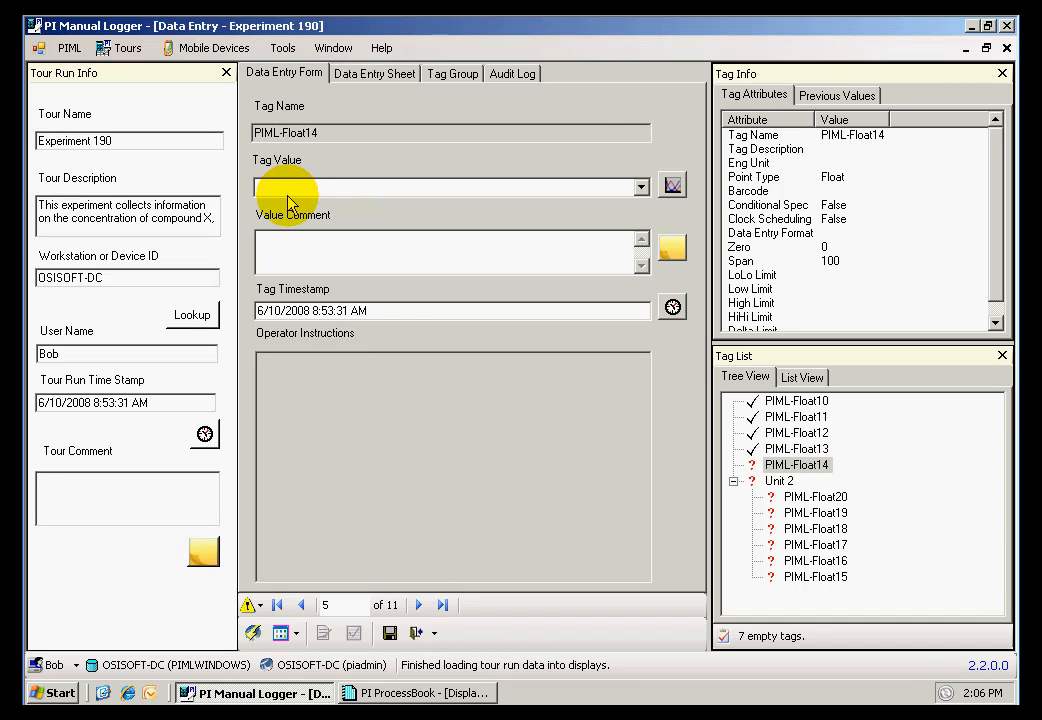
type("50")
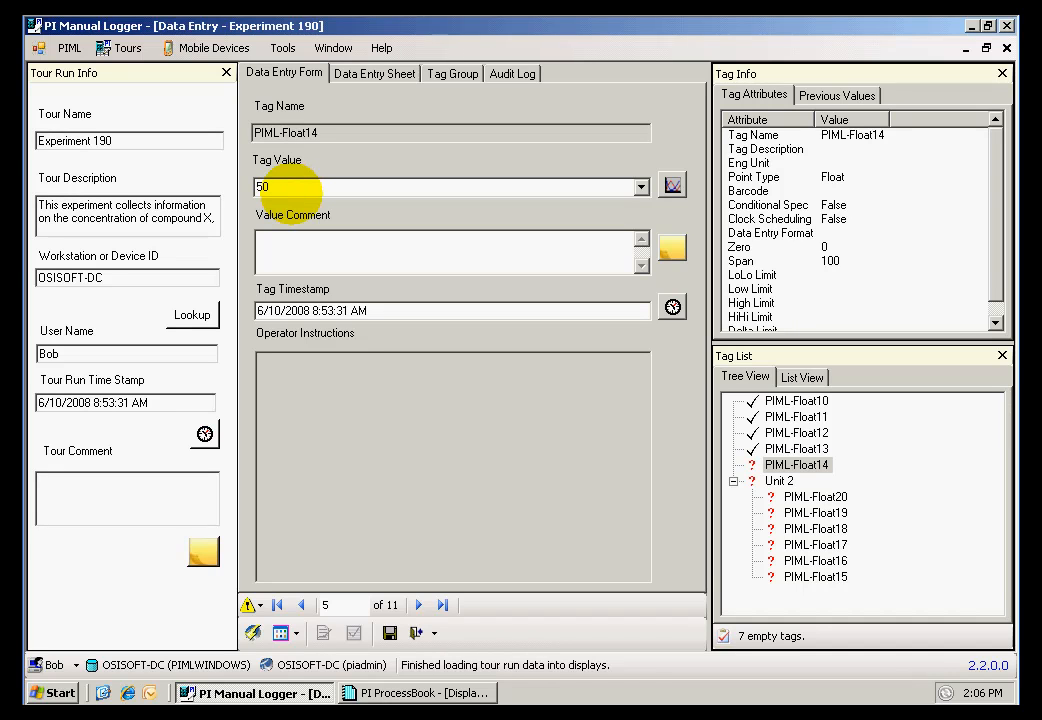
key("Return")
Step: Enter the value 50 for tags PIML-Float20 and PIML-Float19, and 40 for PIML-Float18
type("50")
key("Return")
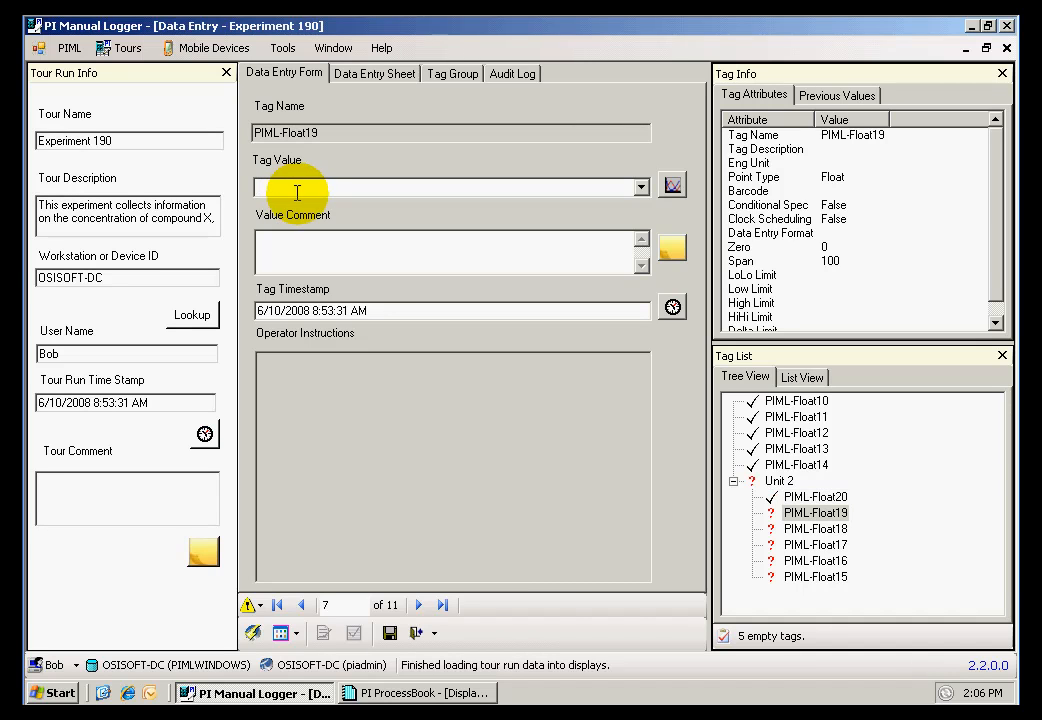
type("50")
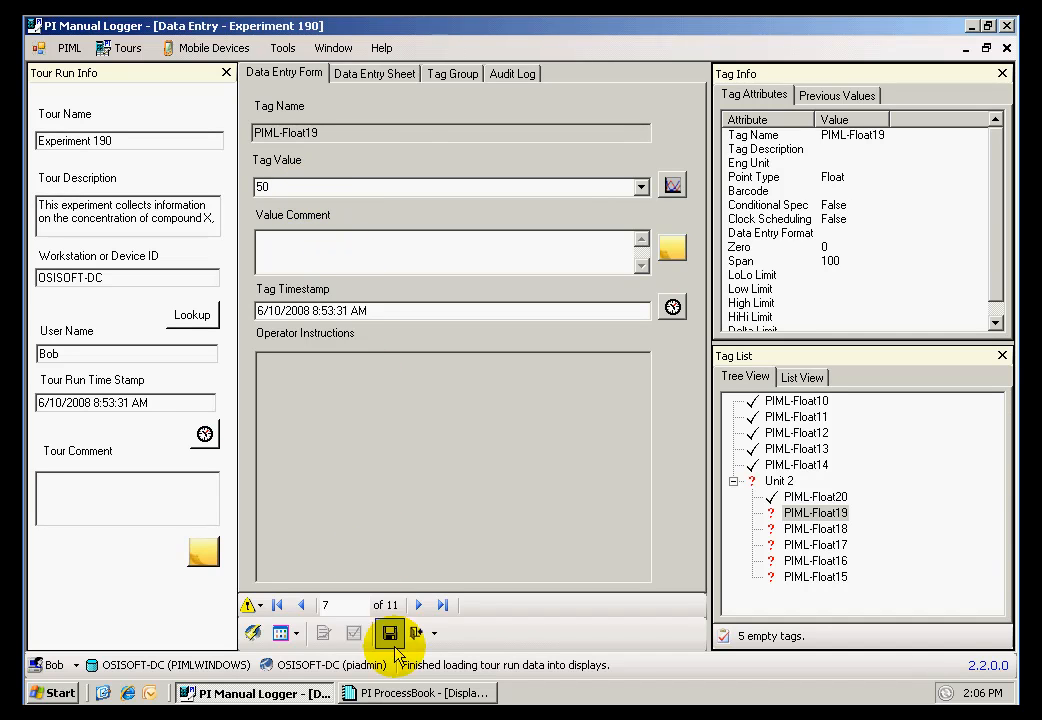
left_click(418, 605)
left_click(306, 185)
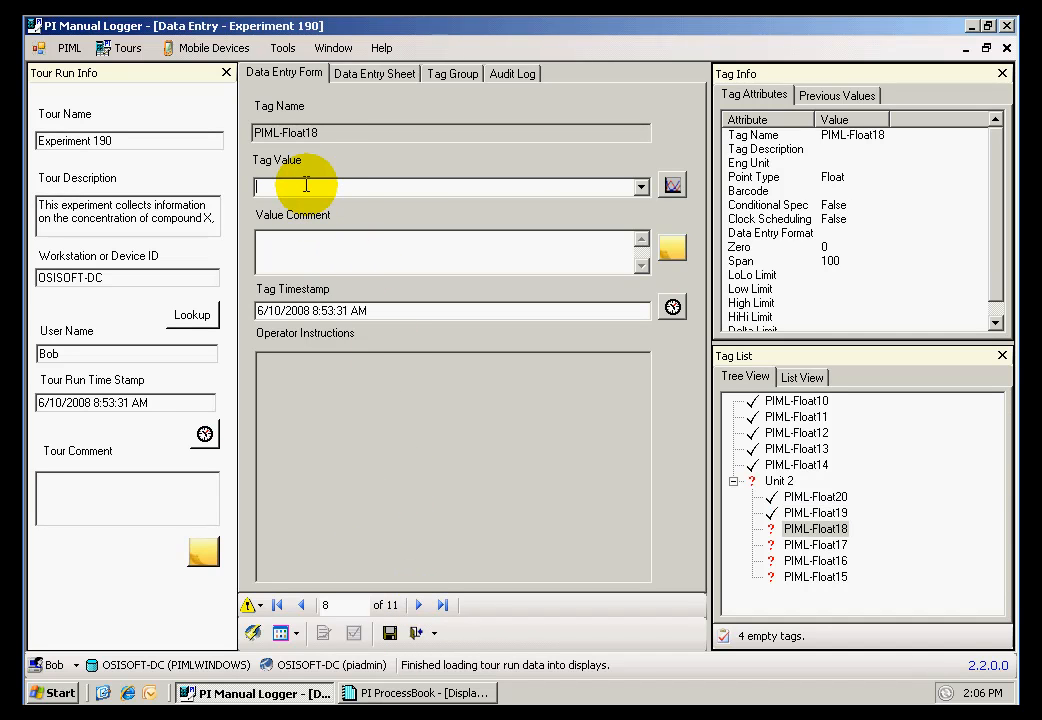
type("40")
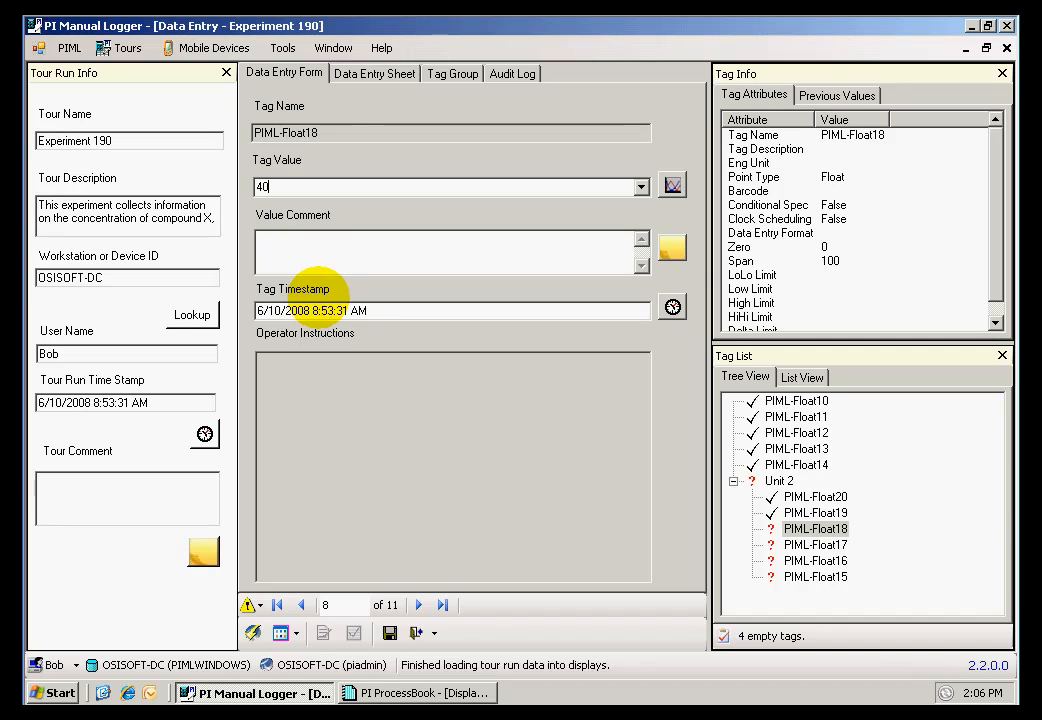
Step: Enter the value 30 for each of the tags PIML-Float17, PIML-Float16 and PIML-Float15
left_click(416, 605)
left_click(267, 190)
type("30")
left_click(417, 605)
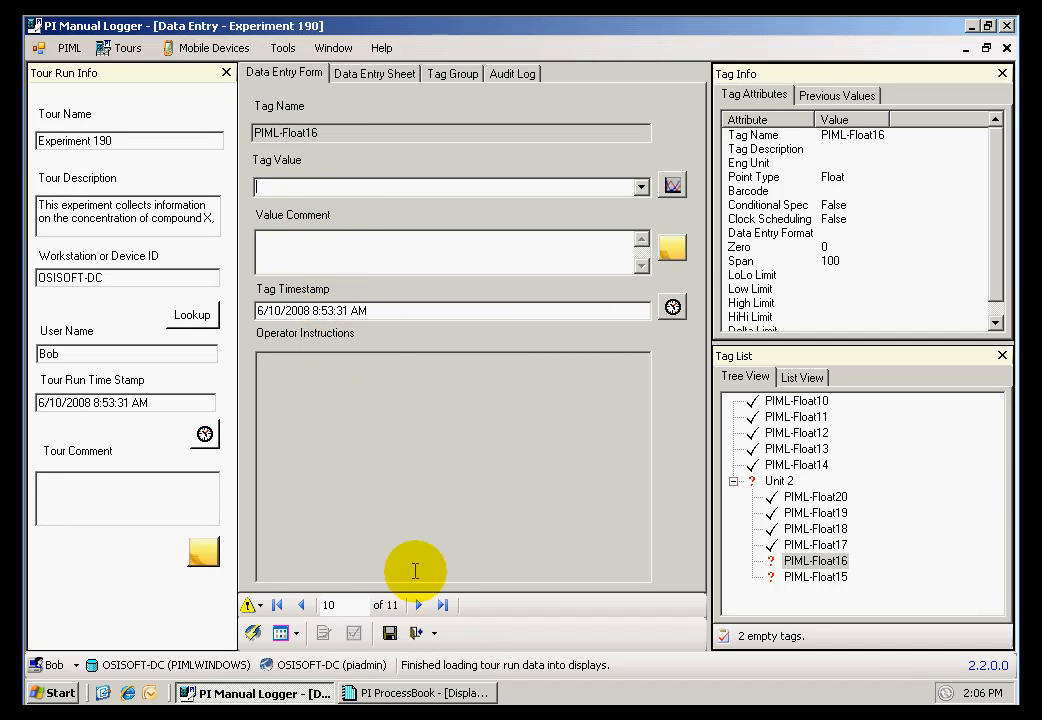
type("30")
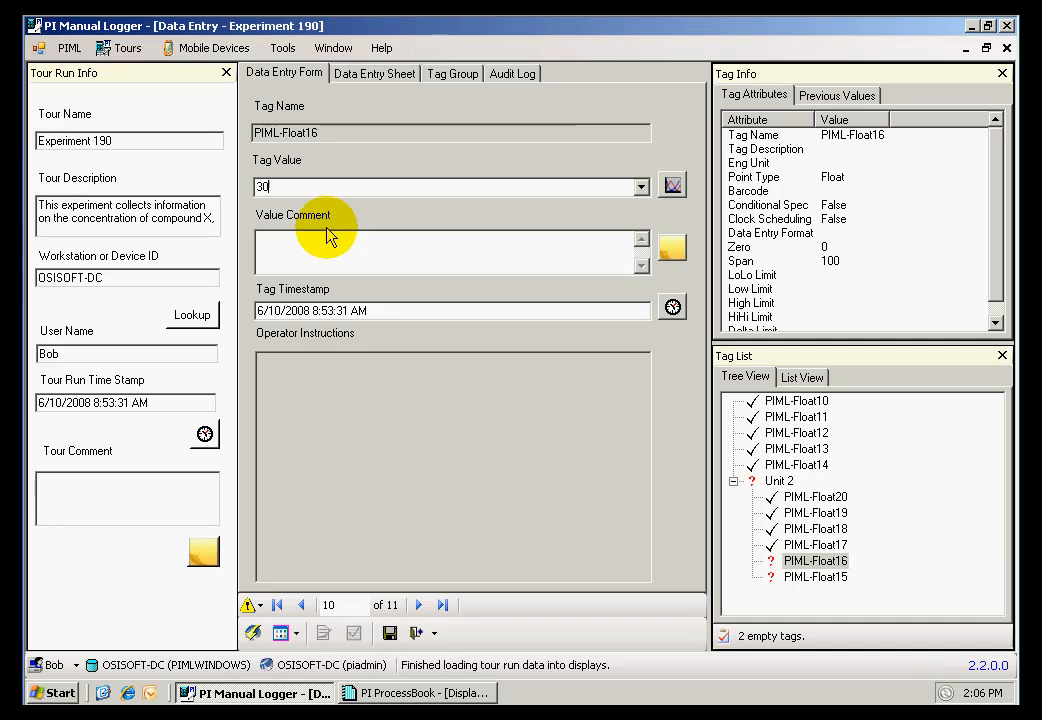
left_click(416, 605)
type("30")
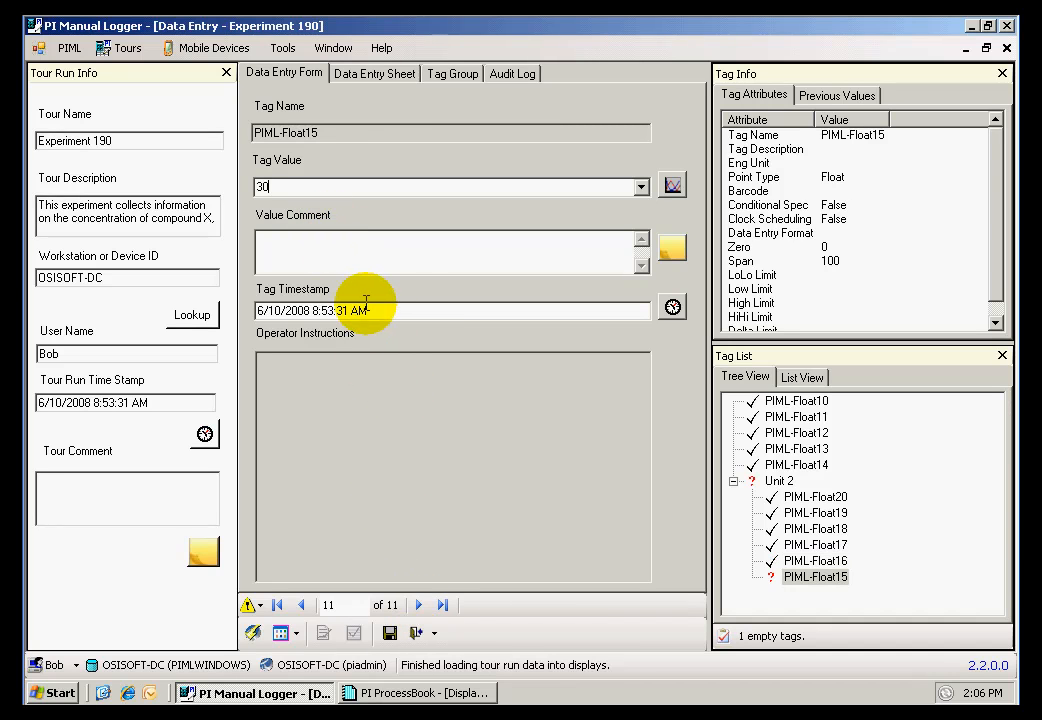
Step: Save the changes to the Experiment 190 tour run and close it
left_click(416, 632)
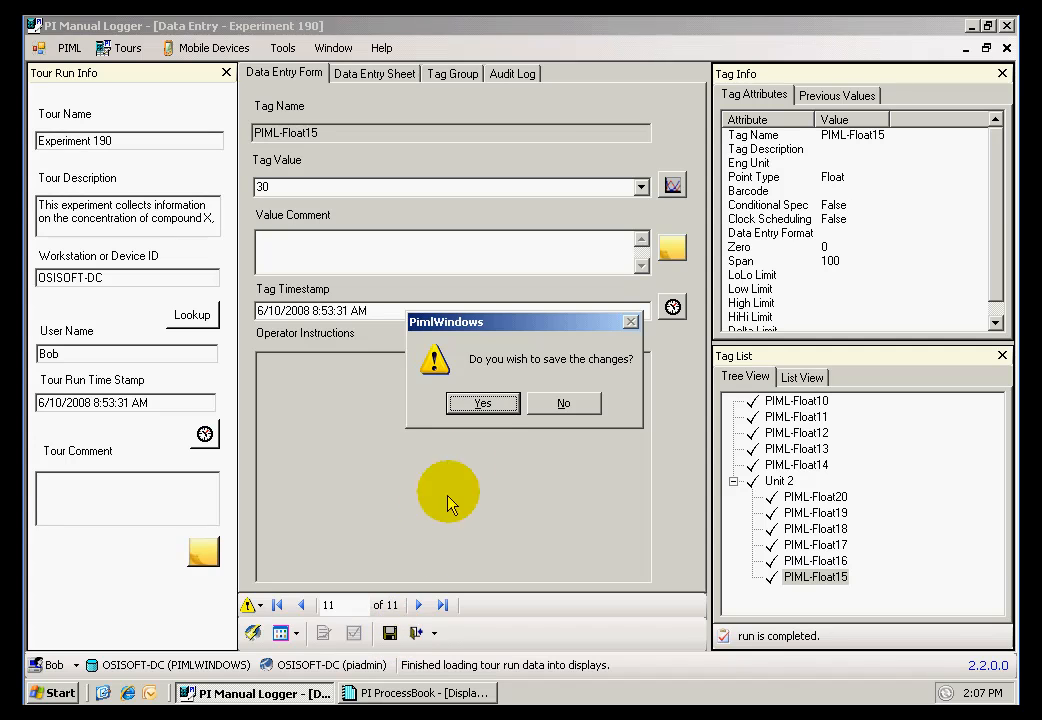
left_click(483, 404)
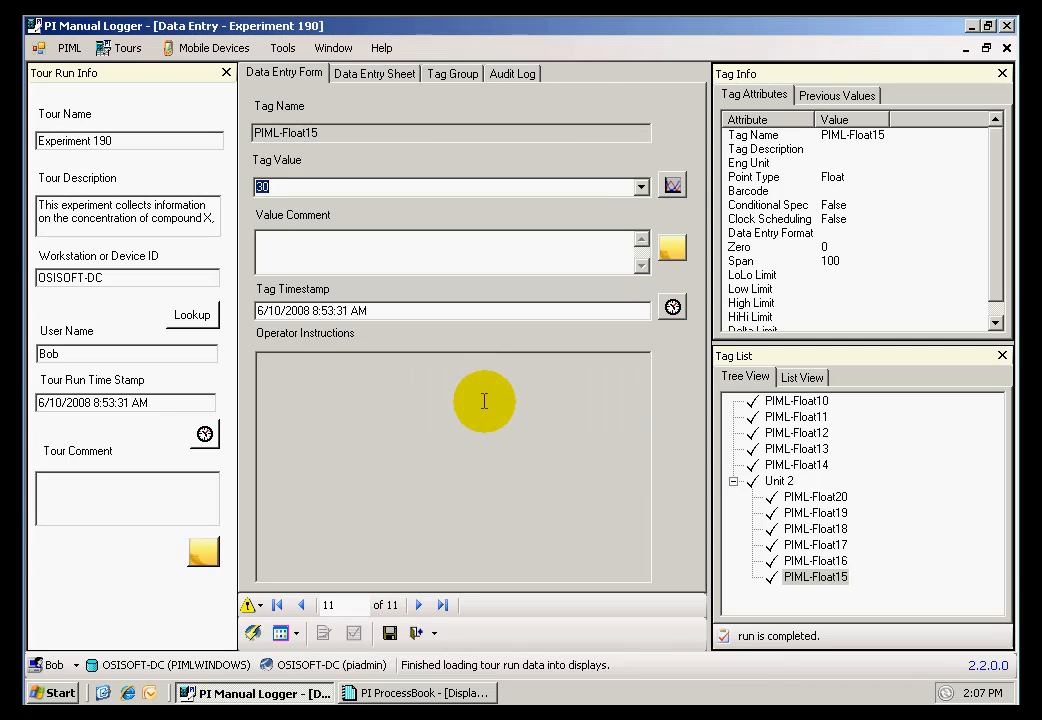
left_click(421, 633)
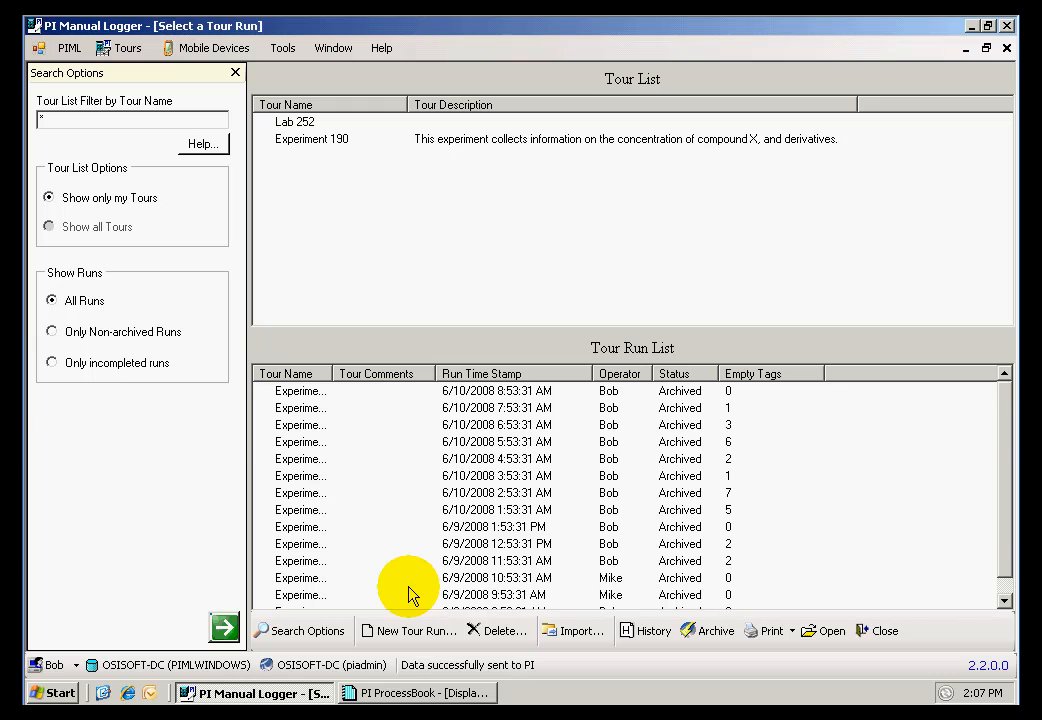
Step: Switch to PI ProcessBook and examine the PIML-Float10 and PIML-String1 trends and the annotation on the PIML-Float11 trend
left_click(407, 695)
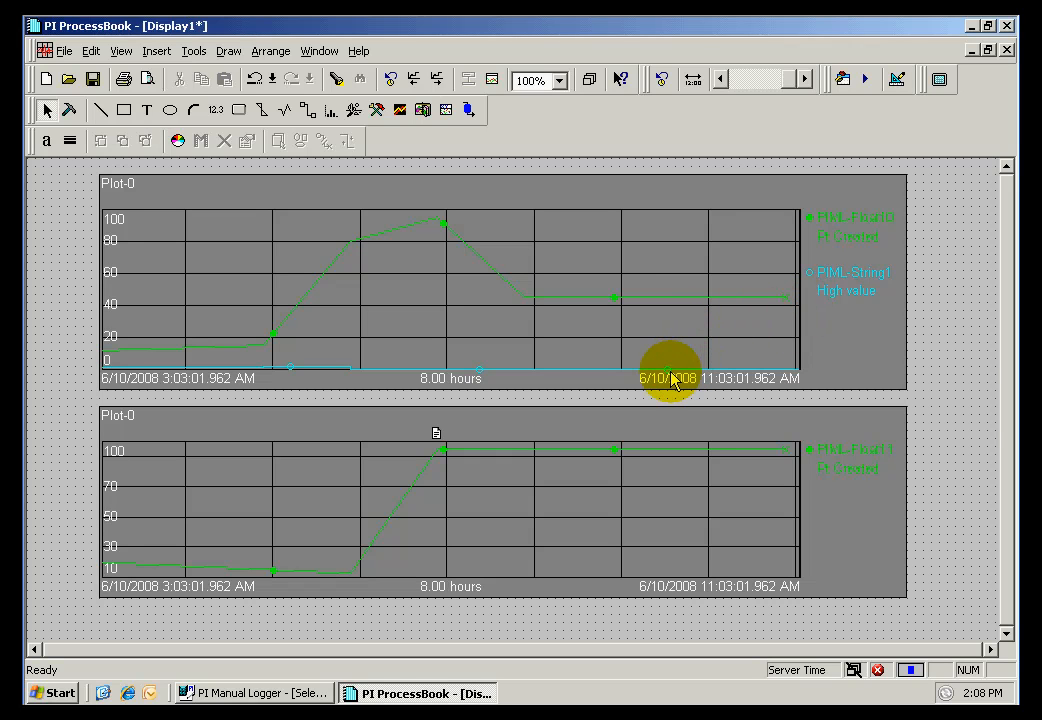
mouse_move(669, 376)
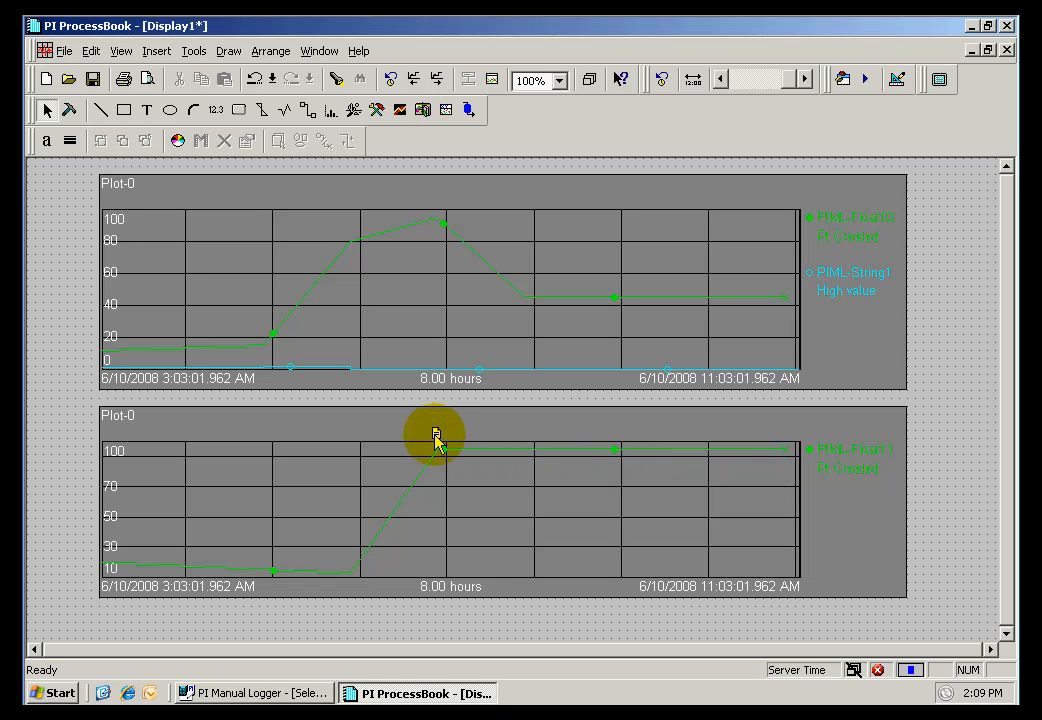
mouse_move(436, 440)
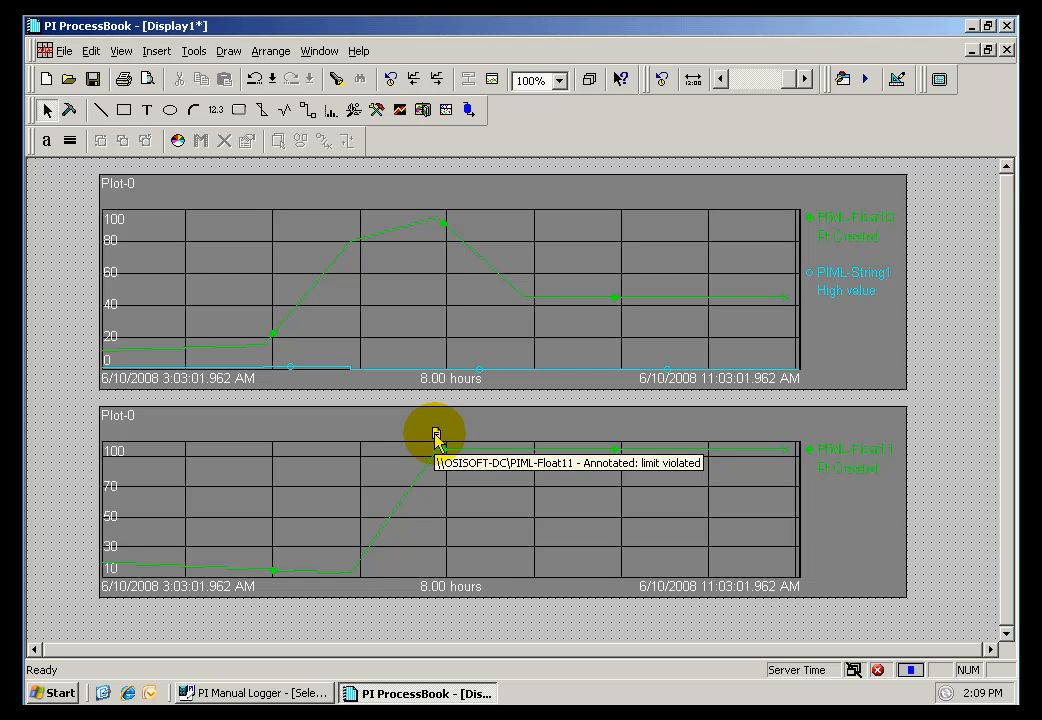